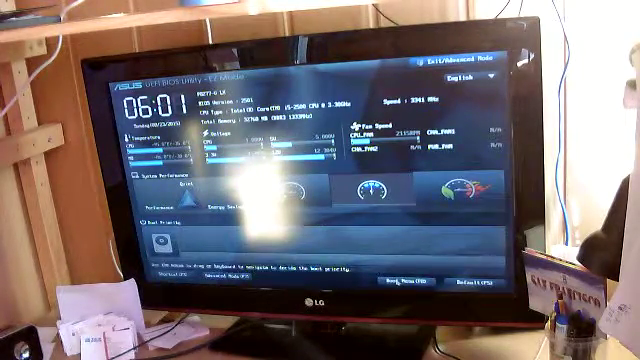
Step: Open the ASUS UEFI BIOS boot menu (F8) listing the available boot drives
{"action": "key", "text": "F8"}
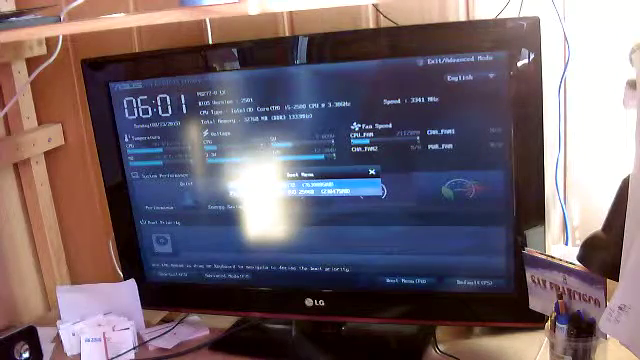